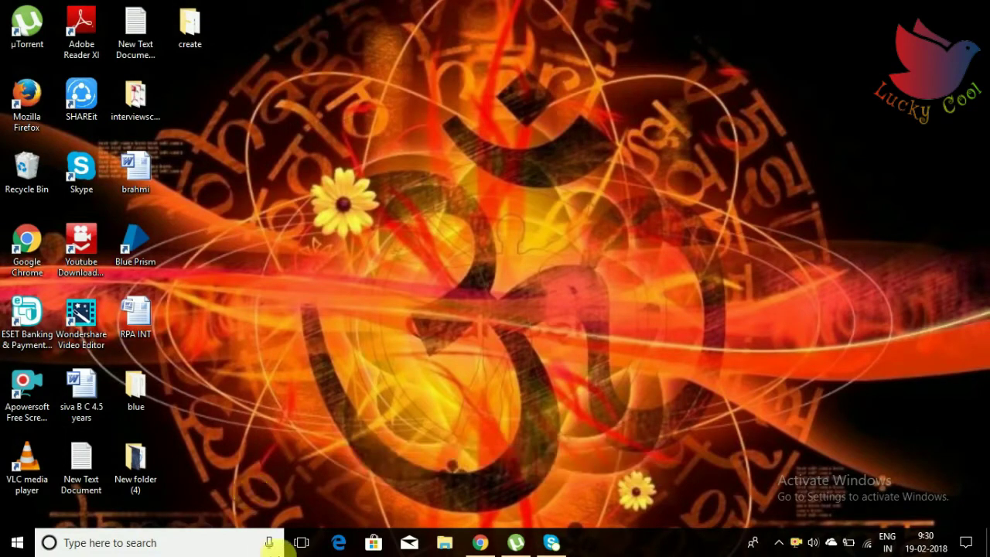
In Chrome, search Google for 'update address in aadhar'
click(481, 544)
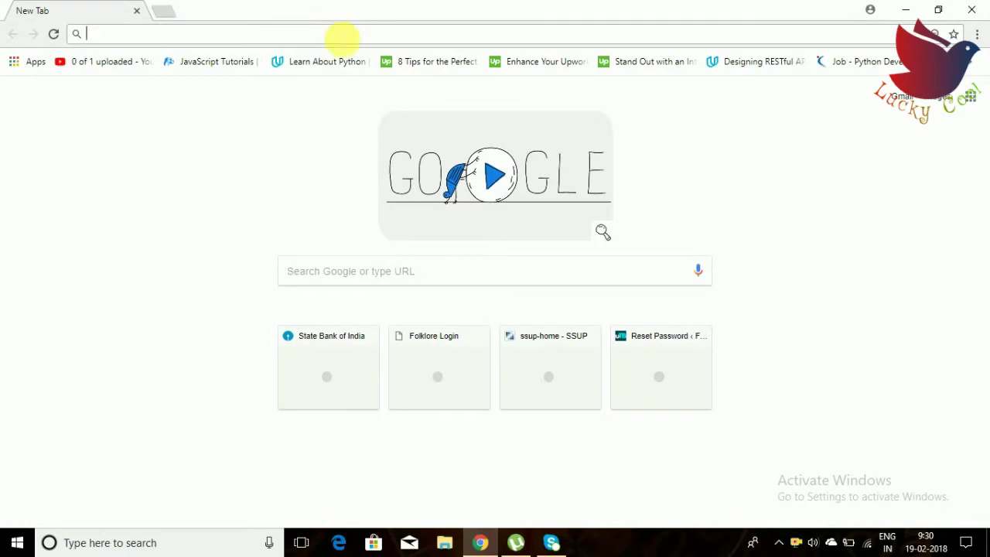
text(update addt)
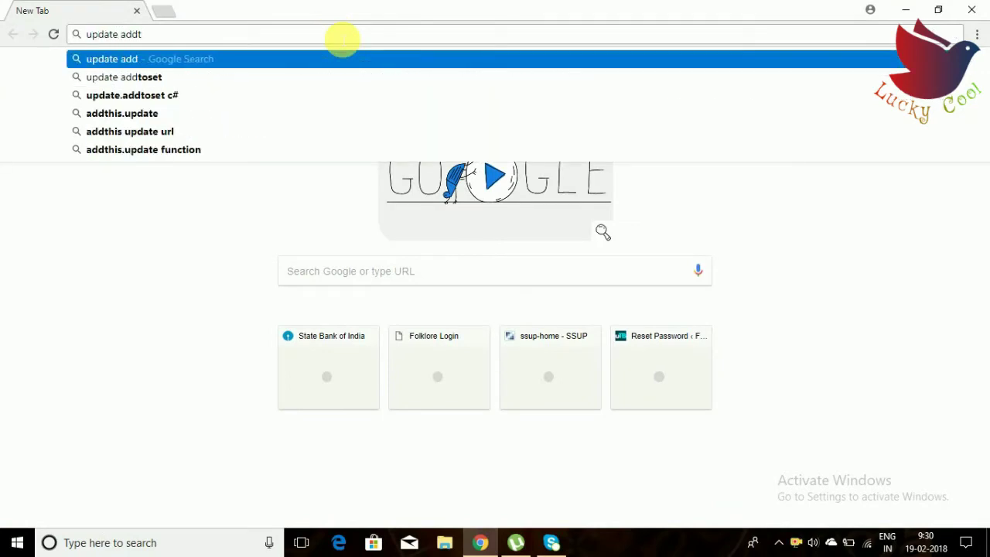
key(BackSpace)
text(ress)
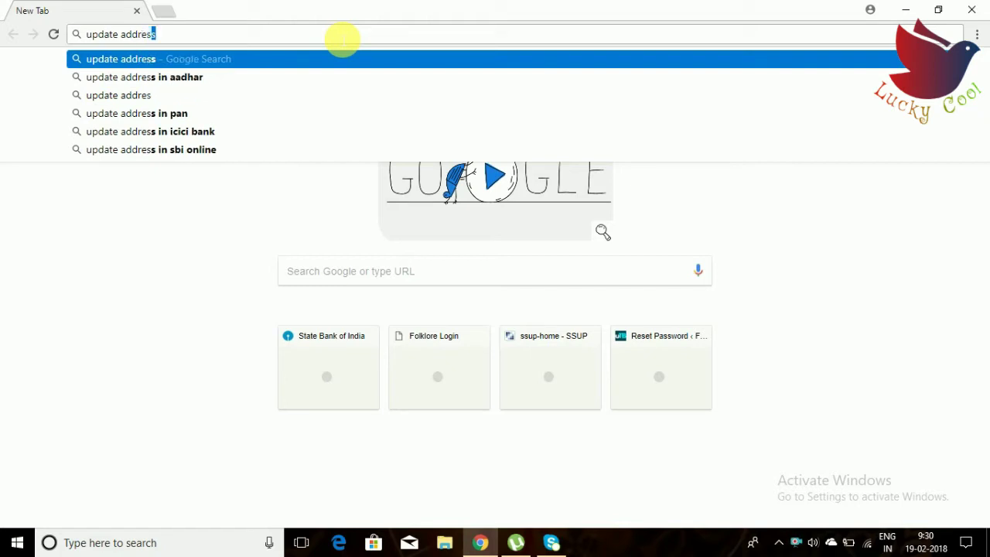
key(Down)
key(Return)
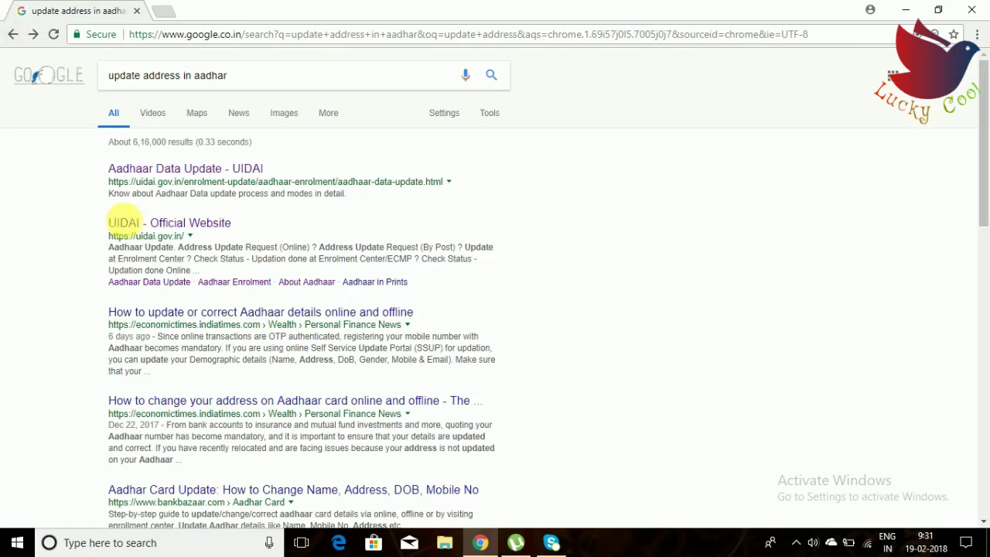
Highlight the UIDAI - Official Website entry among the search results
drag(175, 223, 402, 527)
click(602, 195)
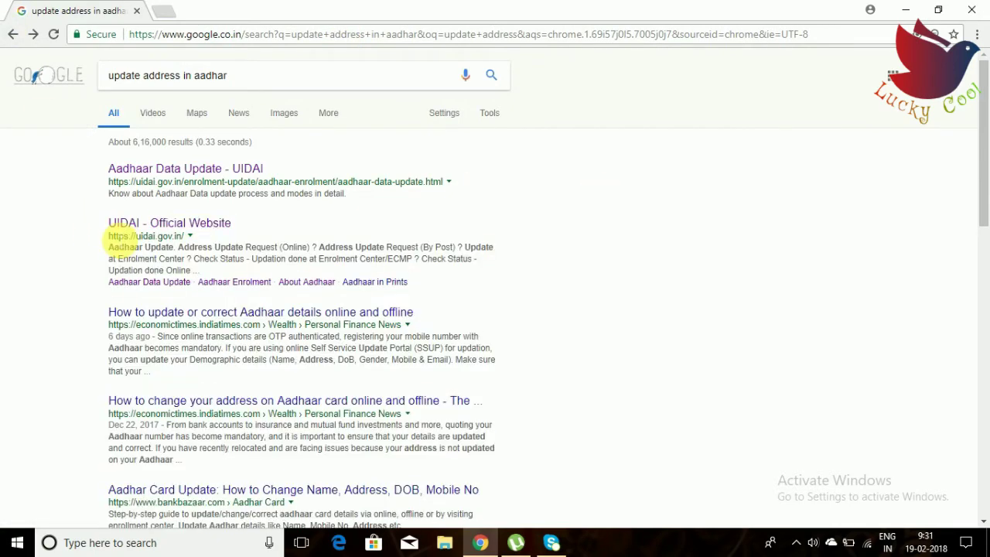
drag(102, 219, 213, 225)
From the UIDAI site, open Address Update Request (Online) and close the Important Note popup
click(213, 226)
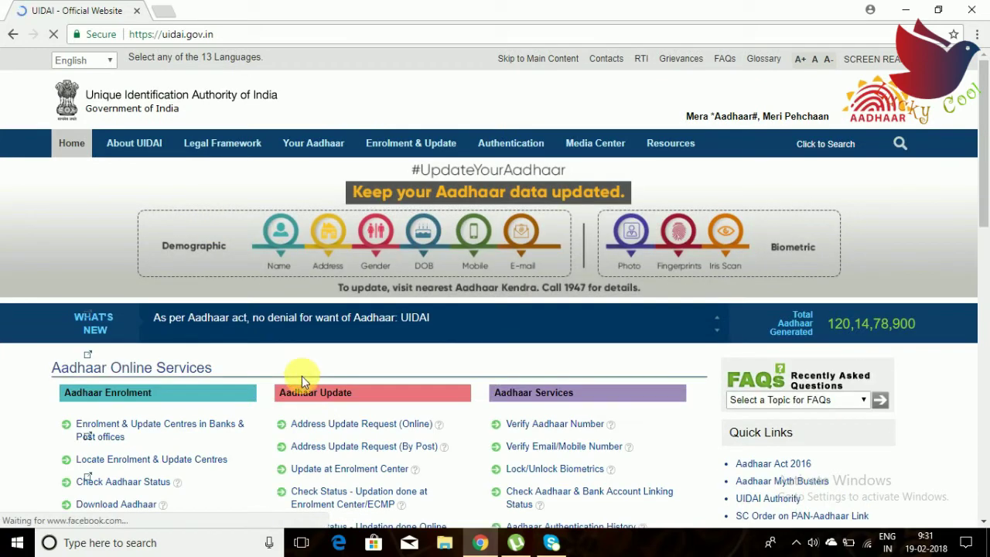
click(339, 428)
click(339, 427)
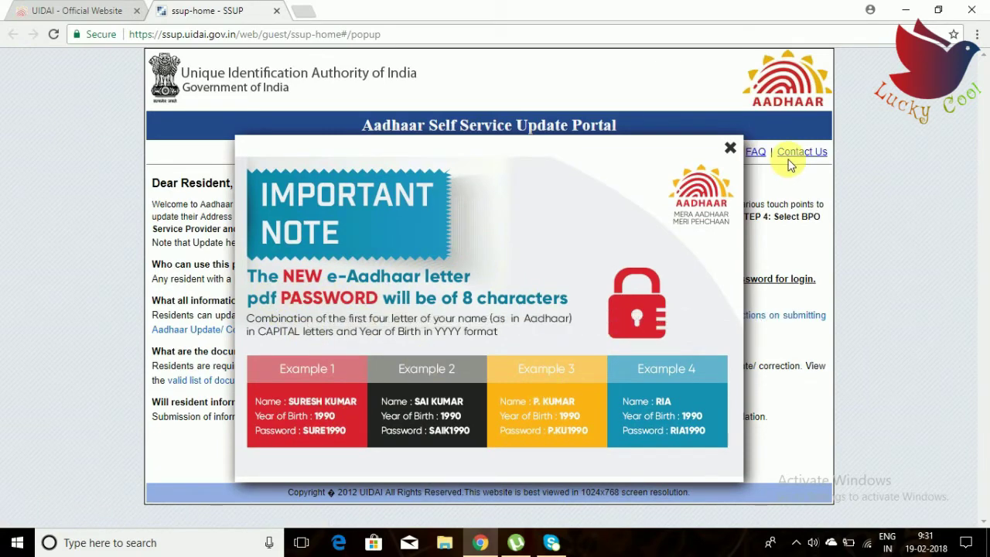
click(730, 148)
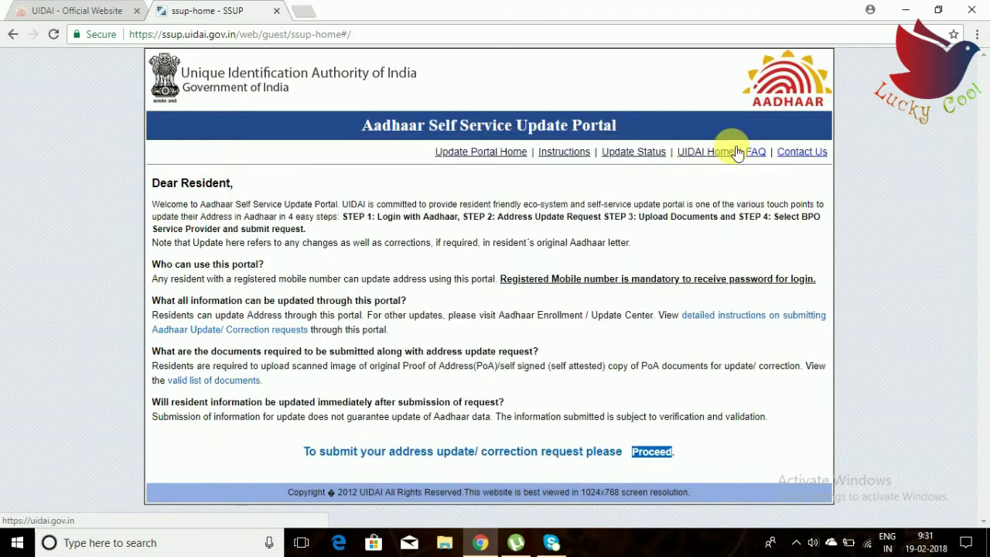
Proceed, enter the Aadhaar number and captcha text, and request an OTP
click(660, 457)
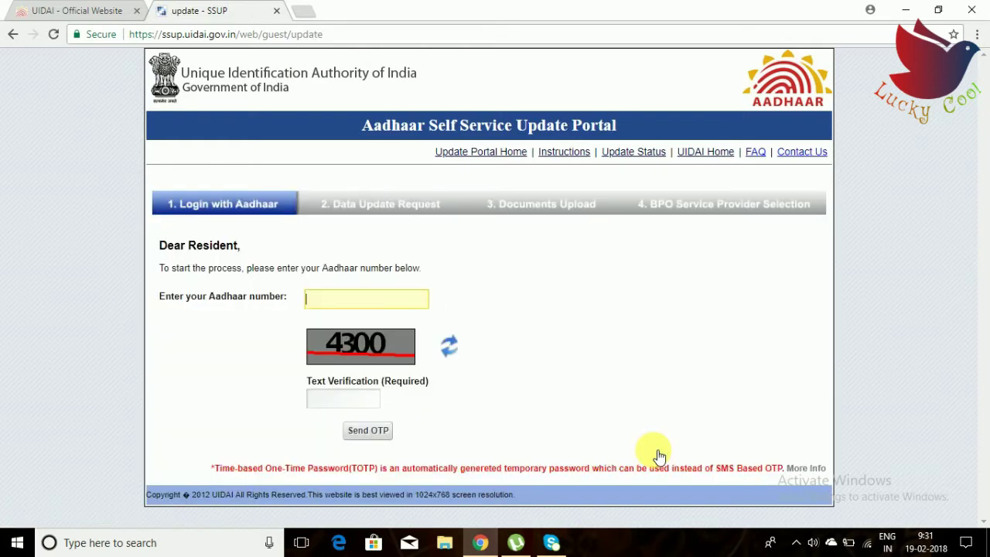
text(88)
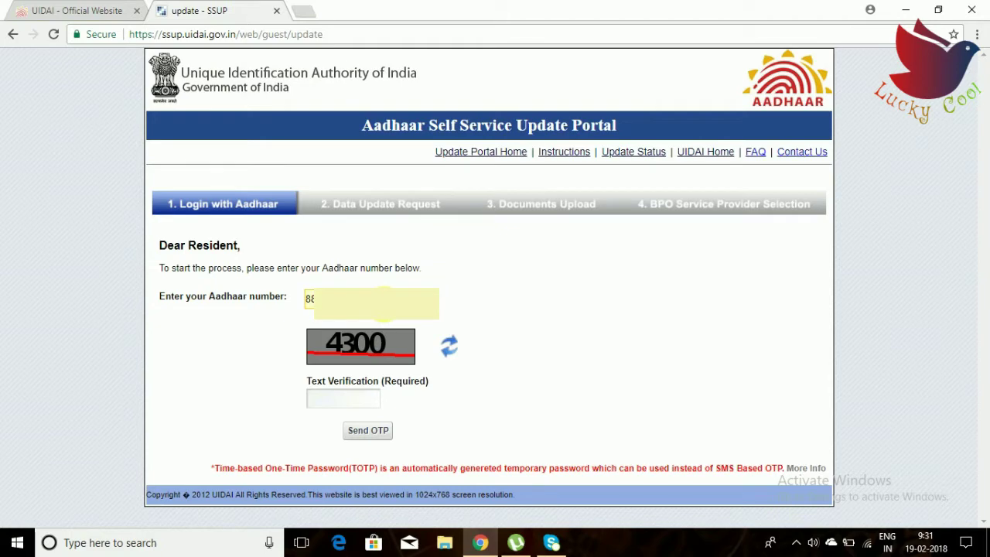
click(368, 397)
text(4300)
click(369, 432)
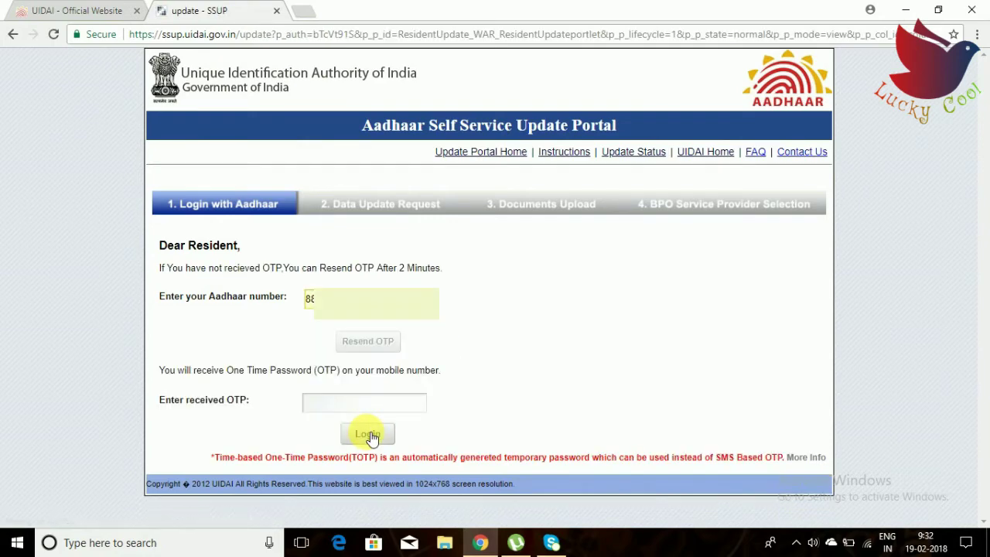
Enter the received OTP and log in
click(369, 402)
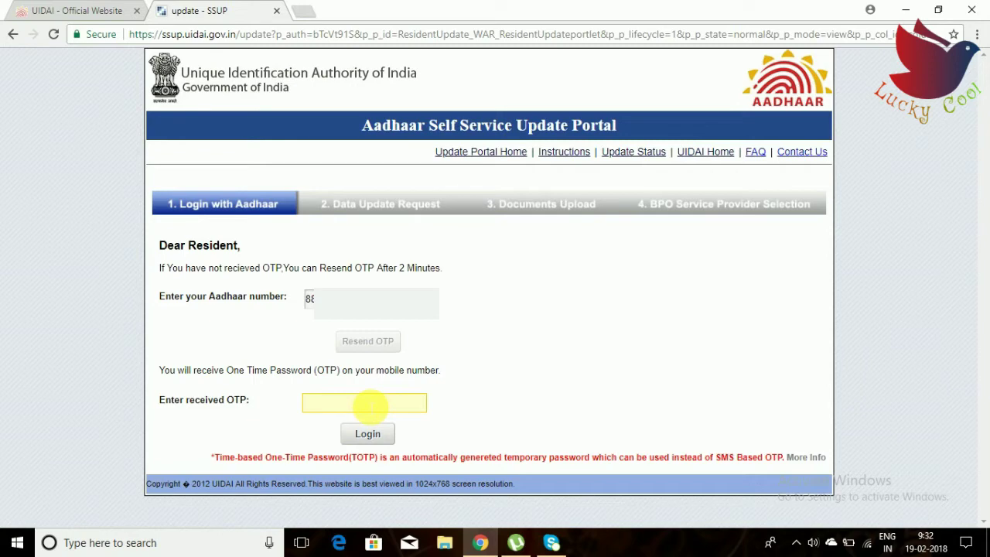
click(376, 435)
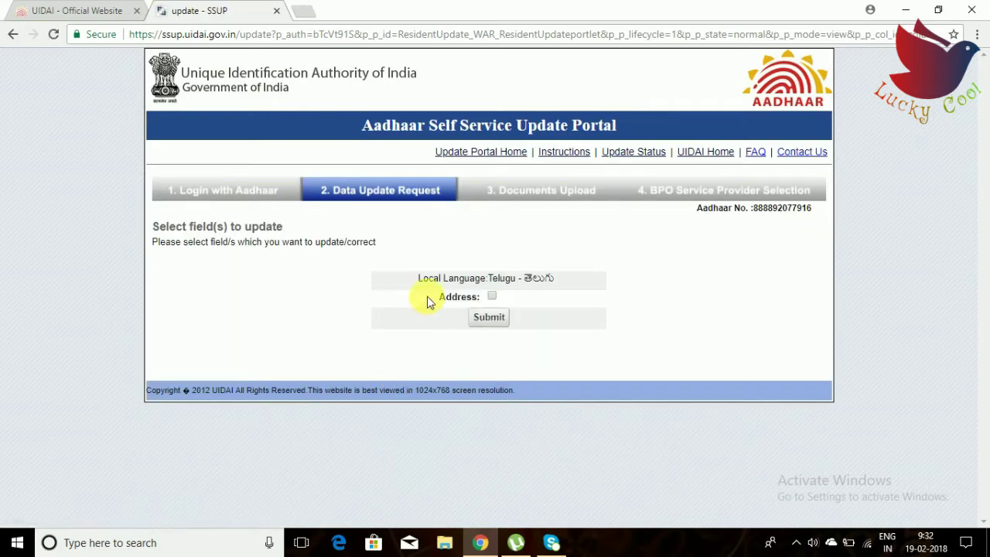
Select Address for update, submit, and set the care-of relation to S/O
click(492, 298)
click(490, 318)
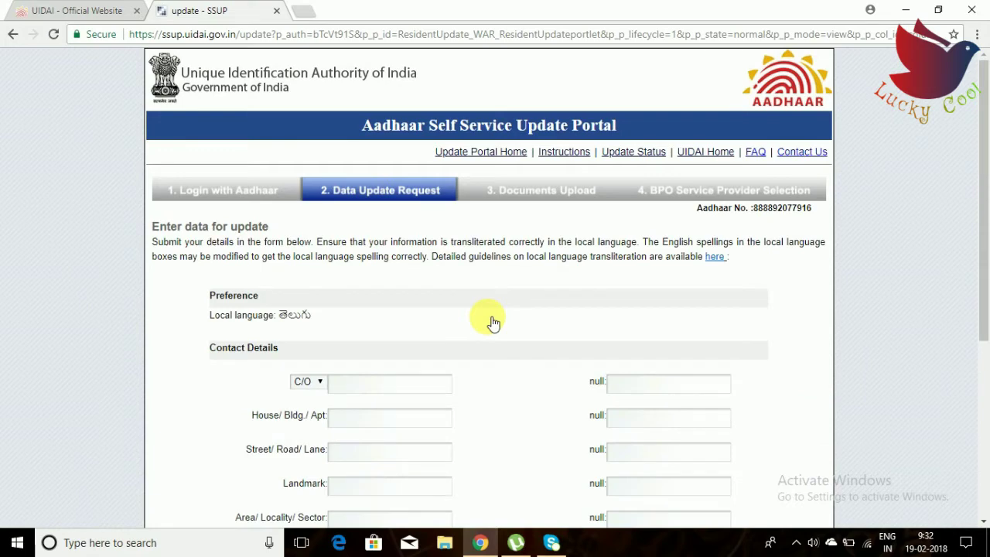
drag(984, 184, 987, 256)
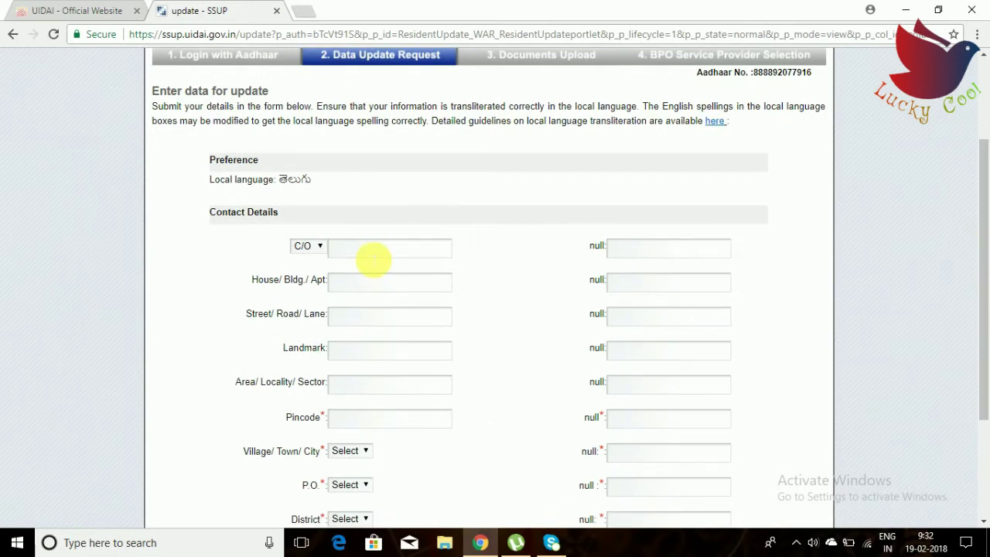
click(366, 254)
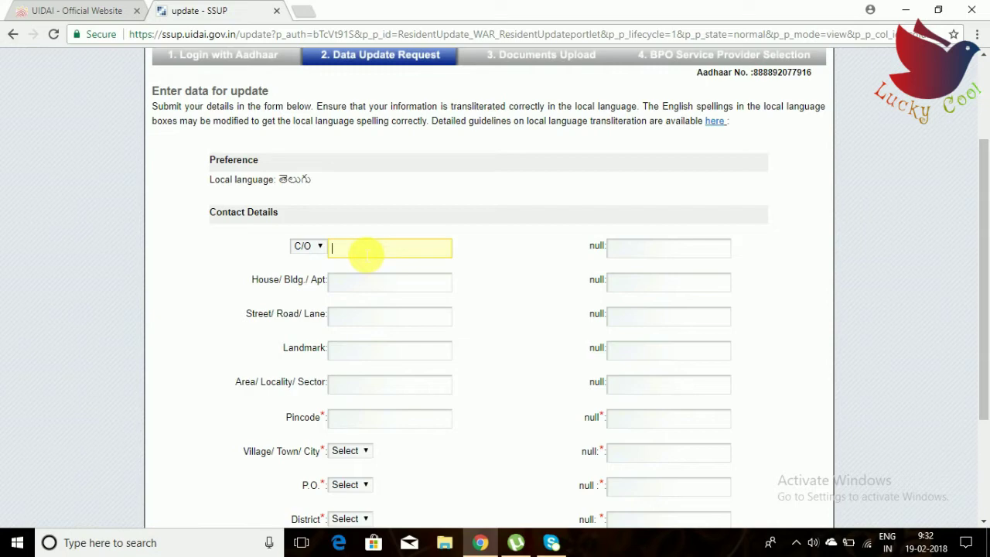
click(321, 244)
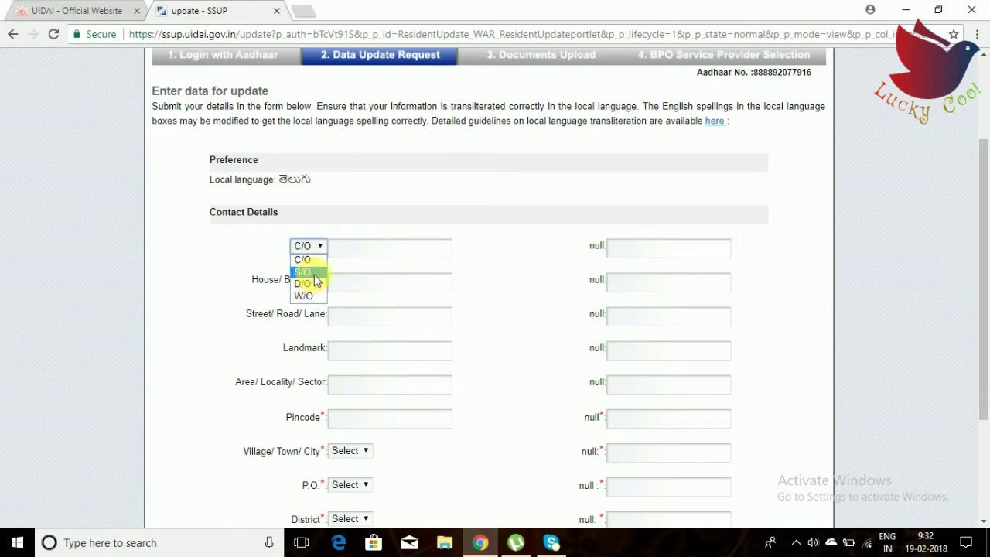
click(314, 275)
click(443, 545)
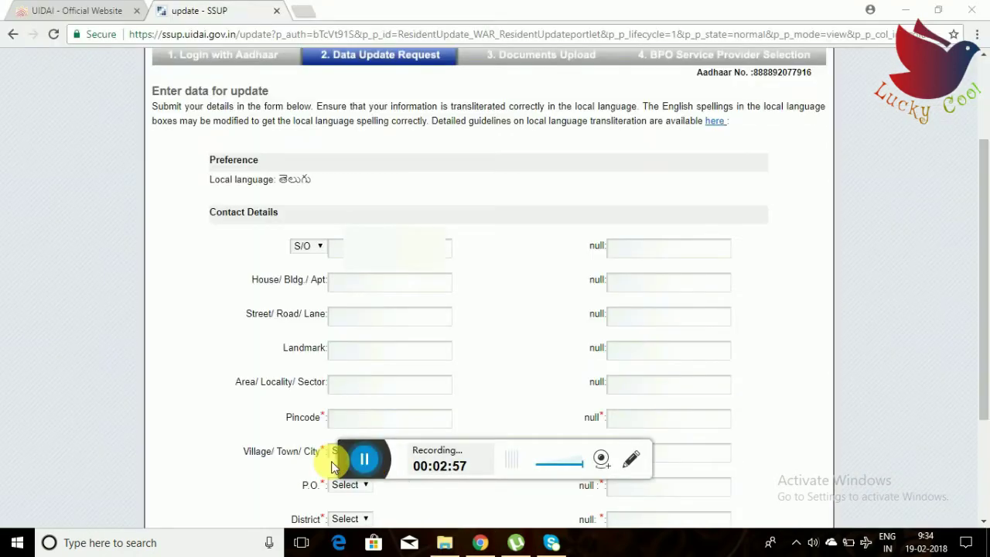
Keep the relation as S/O and enter the relative's name
click(322, 245)
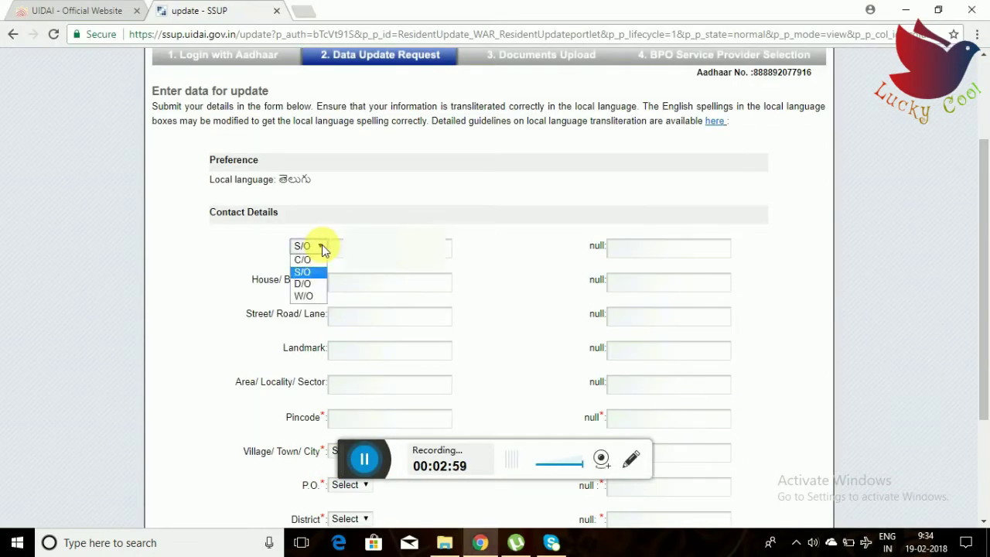
click(307, 275)
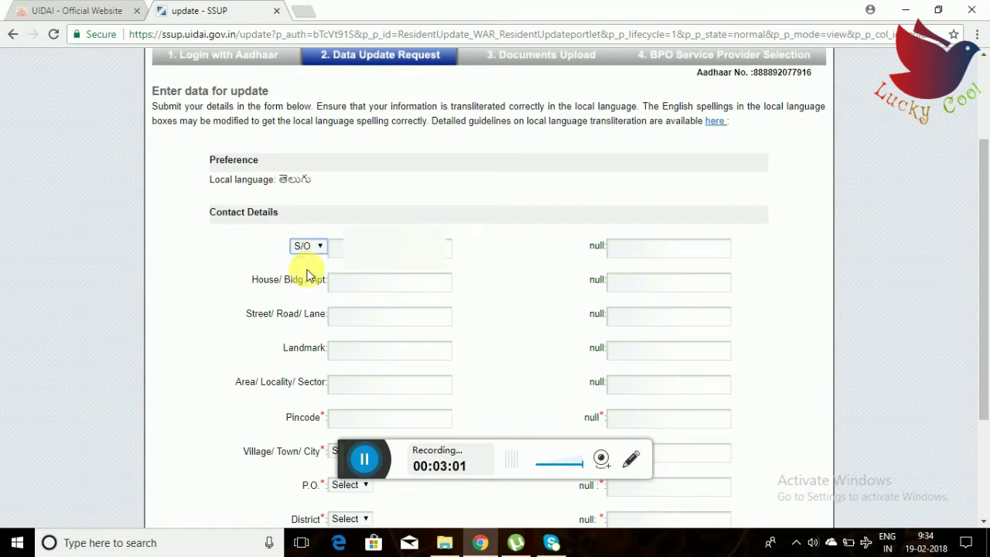
click(371, 249)
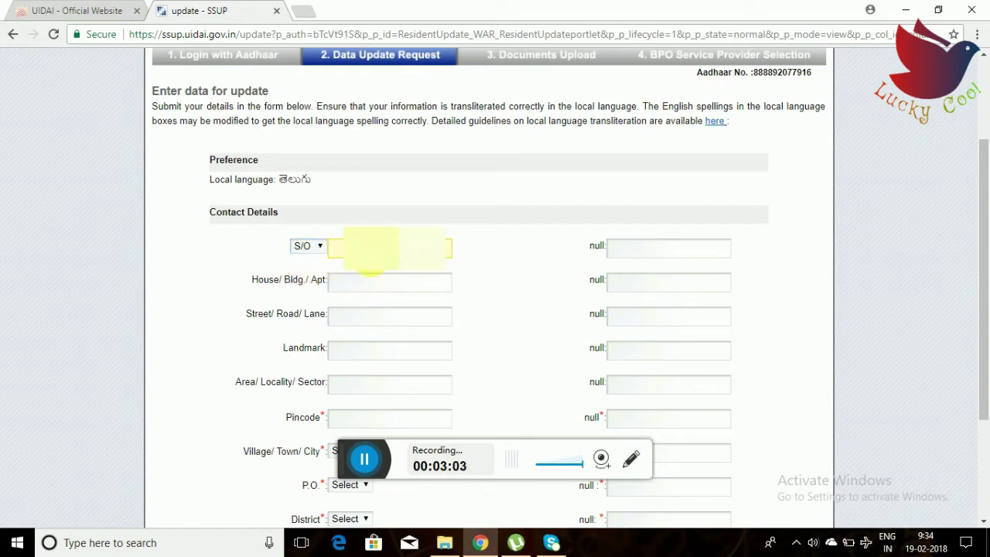
text(c)
key(BackSpace)
text(c)
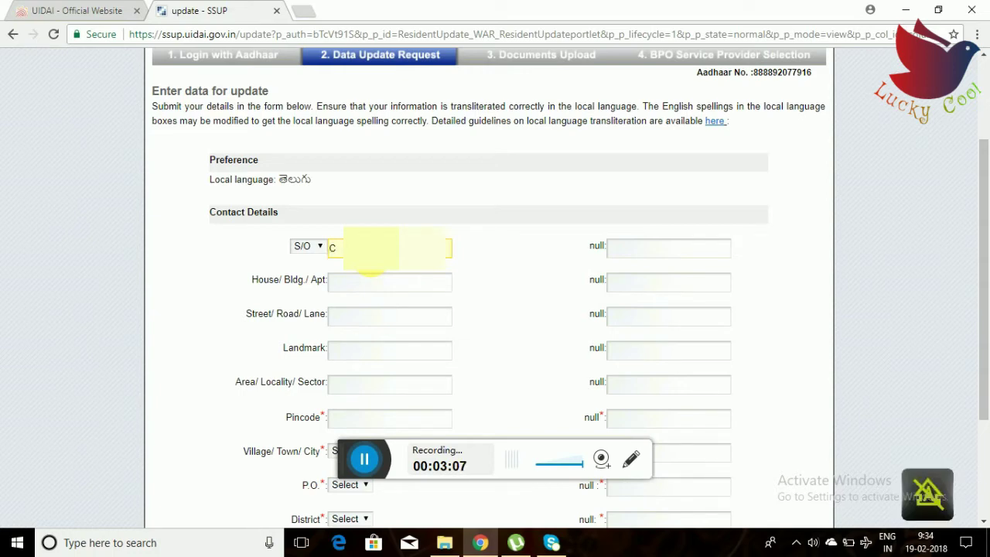
text( P)
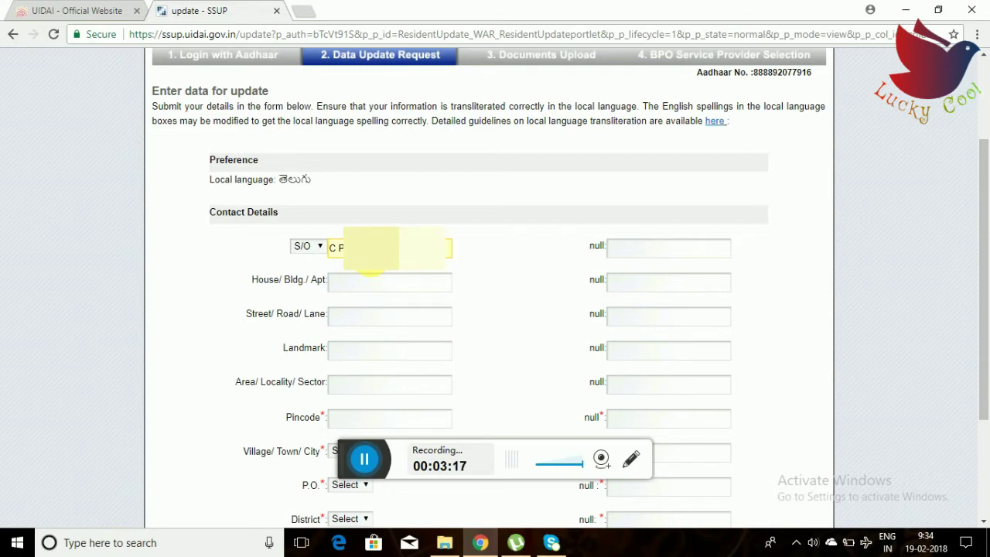
Fill in the house number, street name and pincode of the new address
click(381, 284)
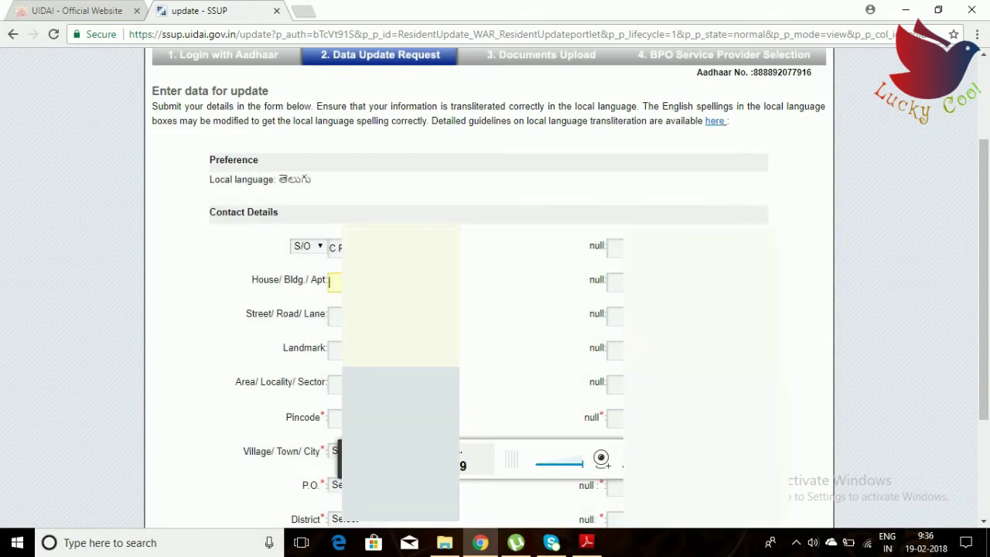
text(53/)
click(334, 315)
text(k)
key(BackSpace)
text(Kot)
scroll(441, 298, down, 2)
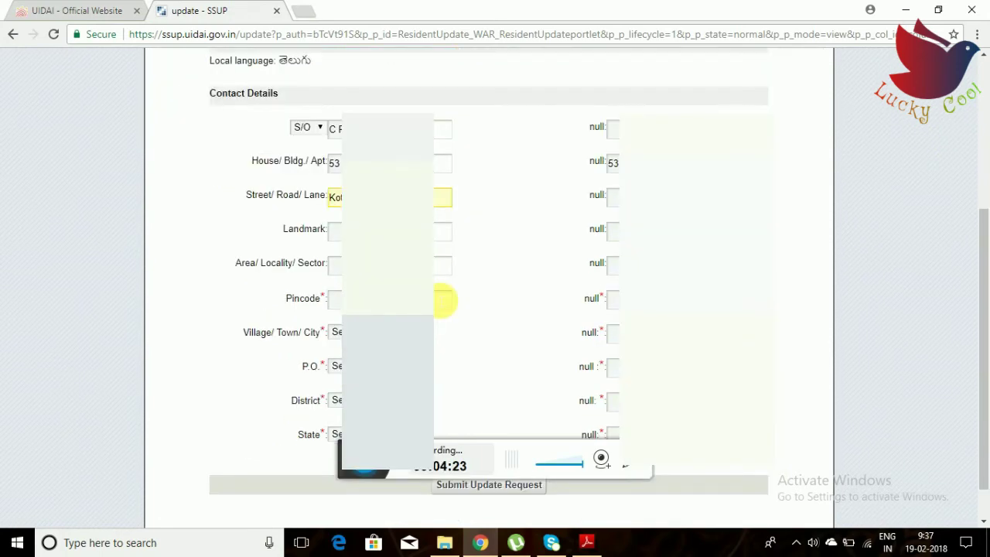
click(442, 299)
text(516)
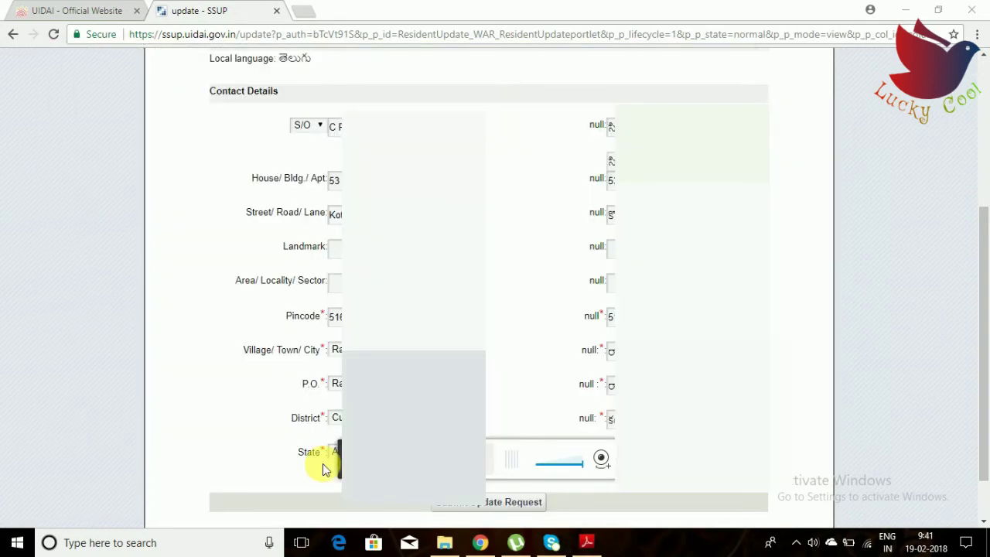
Submit the address for review and tick the confirmation on the Review Update page
click(487, 505)
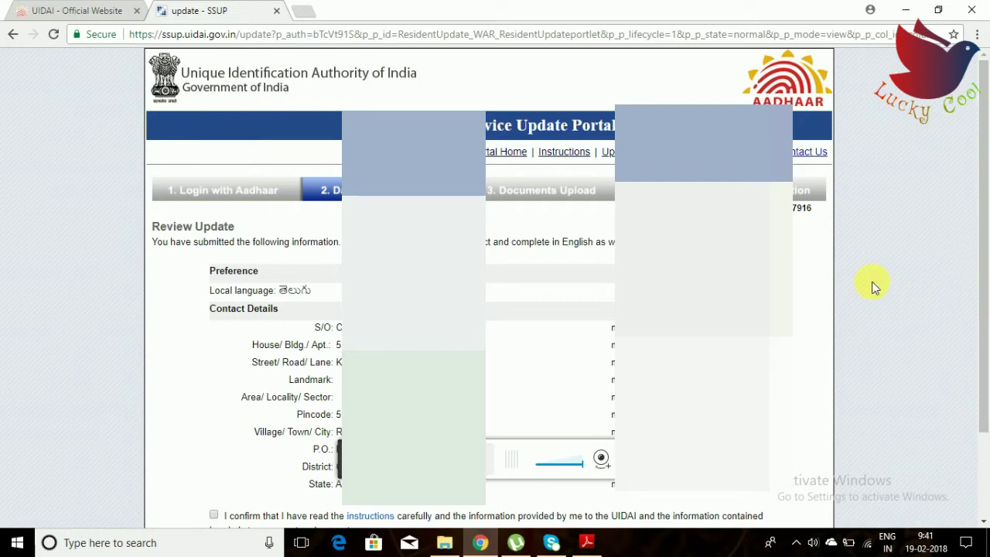
scroll(872, 281, down, 2)
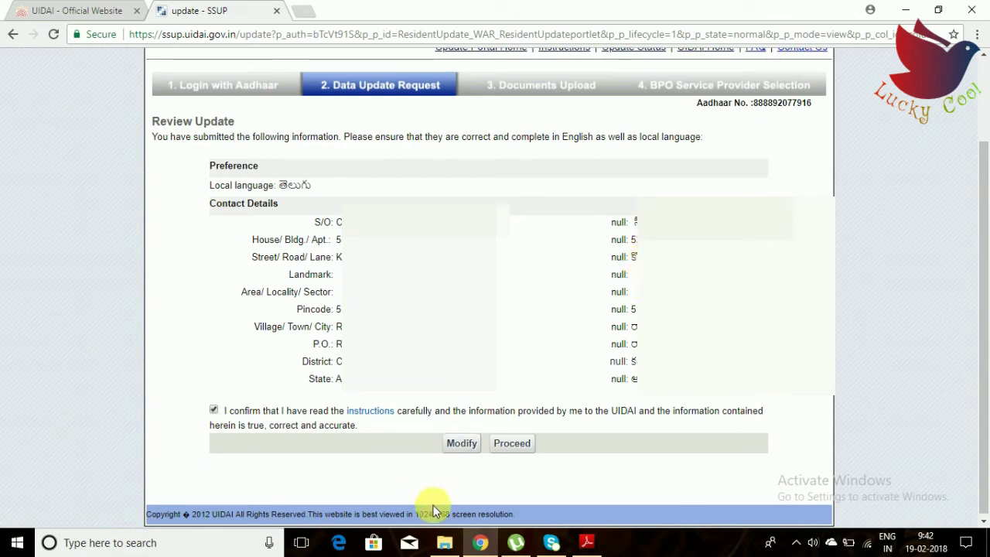
mouse_move(433, 505)
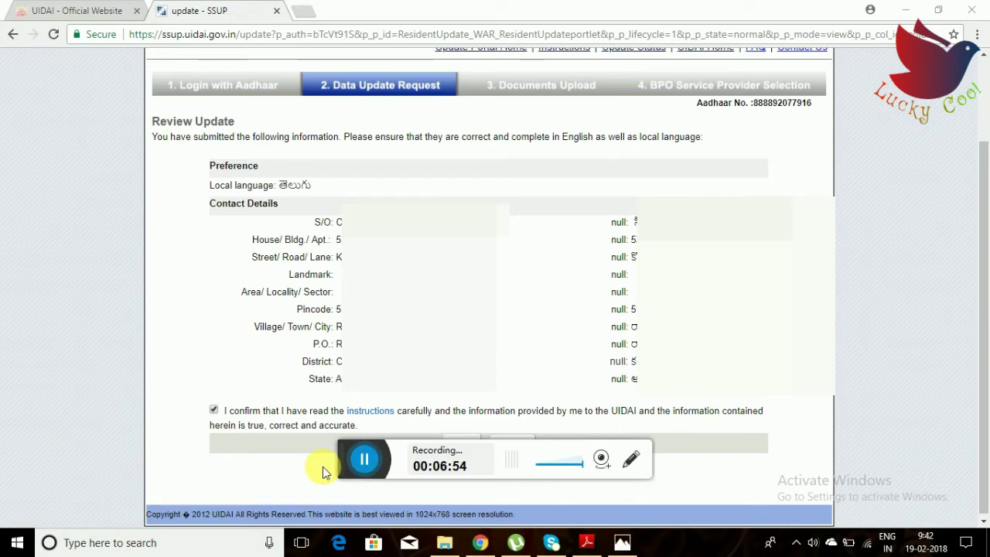
Proceed to document upload and attach passpoert.png from the Desktop as passport proof
click(515, 449)
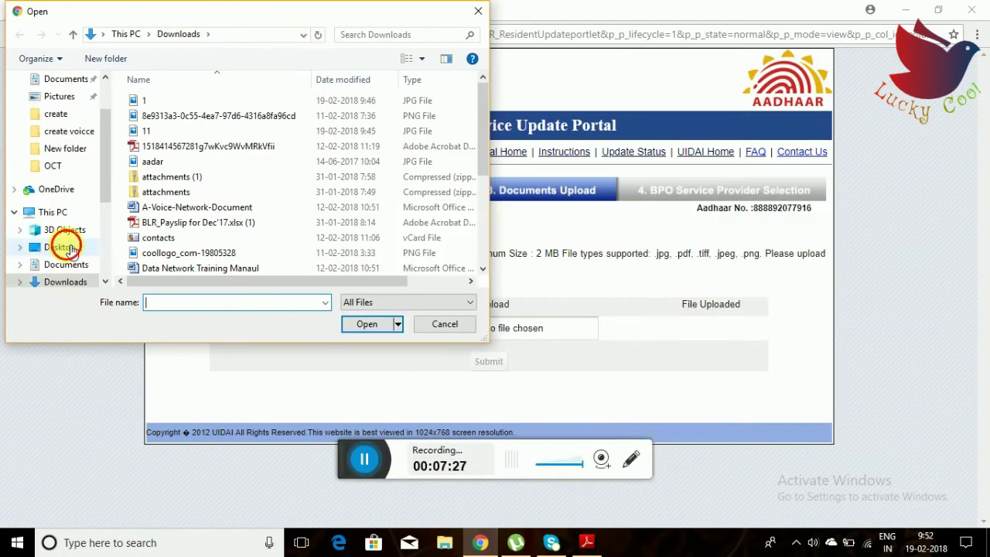
click(68, 249)
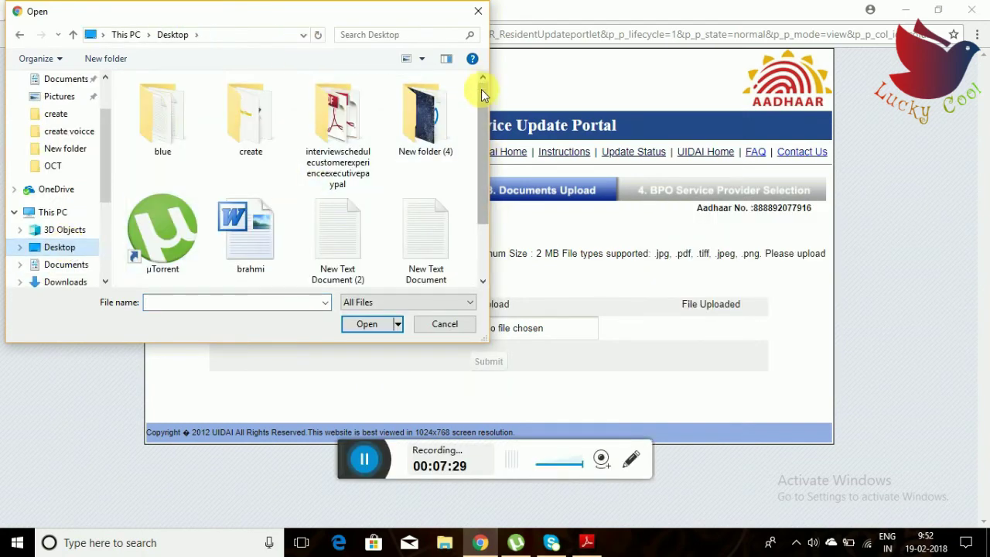
drag(484, 107, 487, 157)
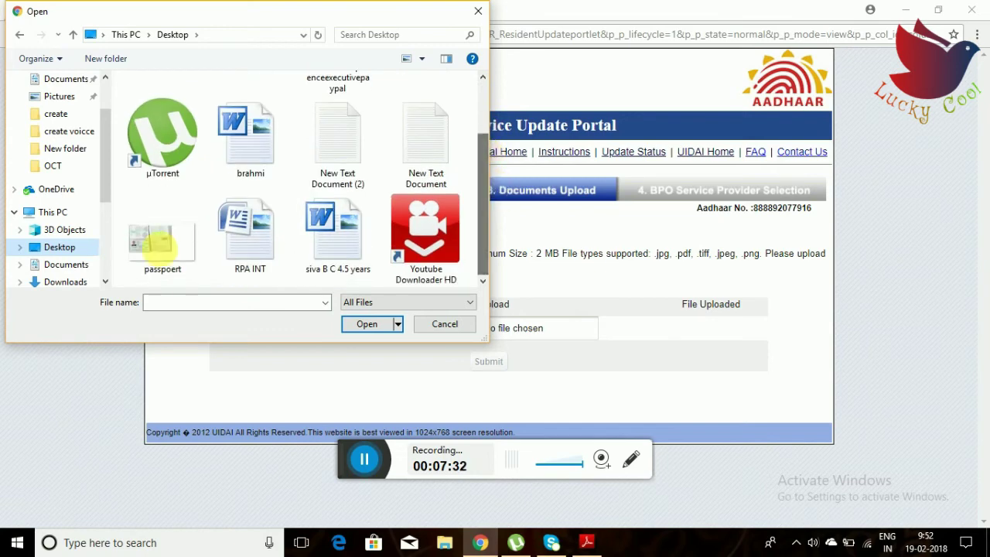
double_click(149, 247)
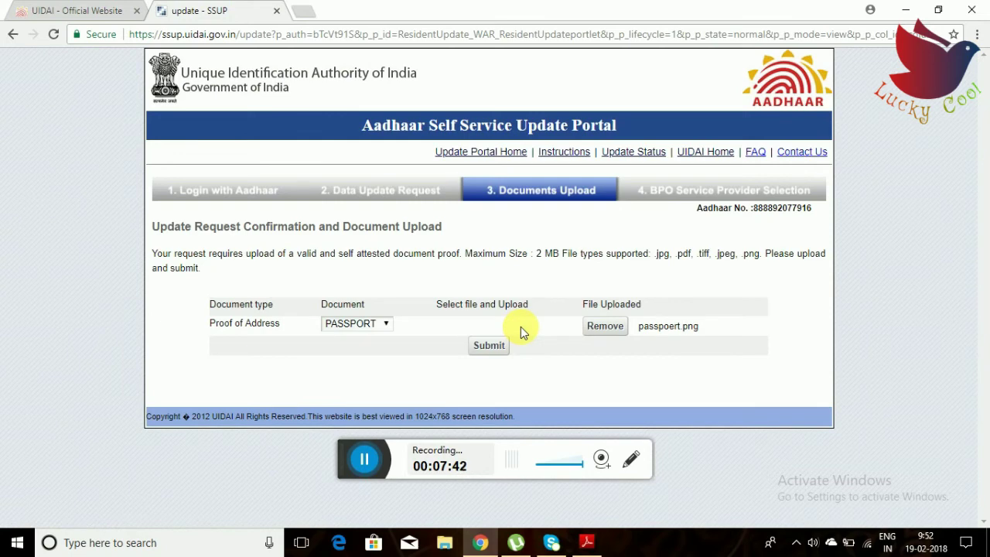
Submit the uploaded proof of address and answer YES to the confirmation dialog
click(495, 346)
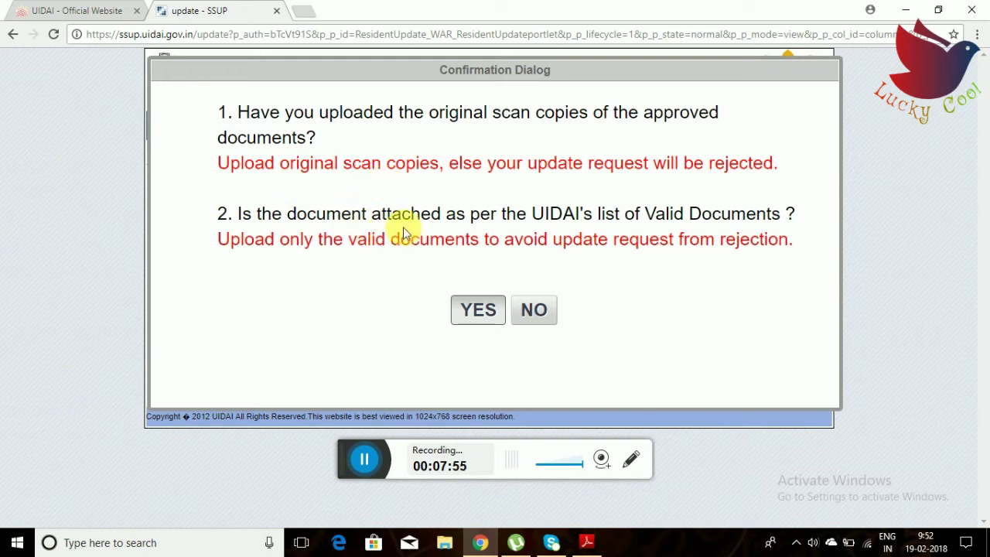
click(478, 312)
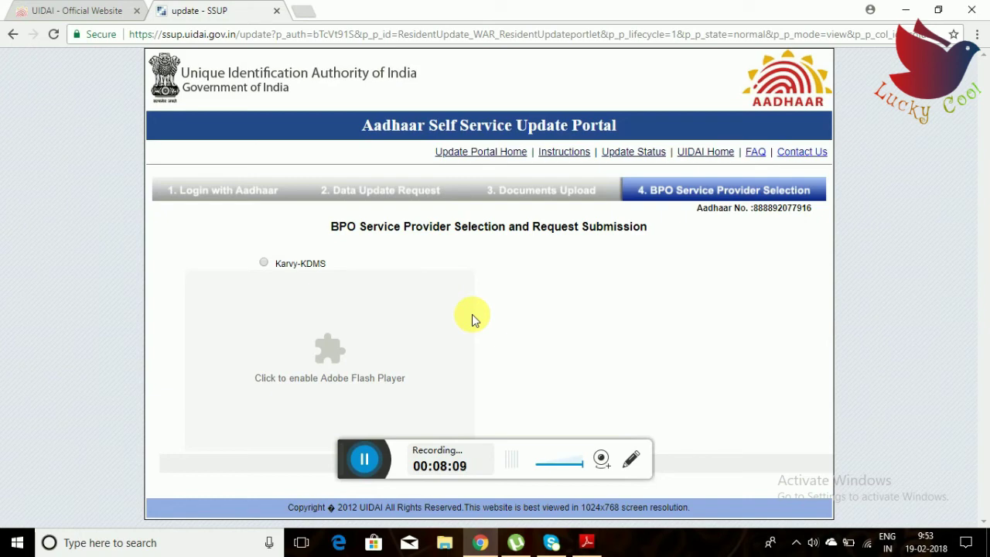
Pick Karvy-KDMS, allow Flash and reload, then reselect Karvy-KDMS and submit the request
click(264, 264)
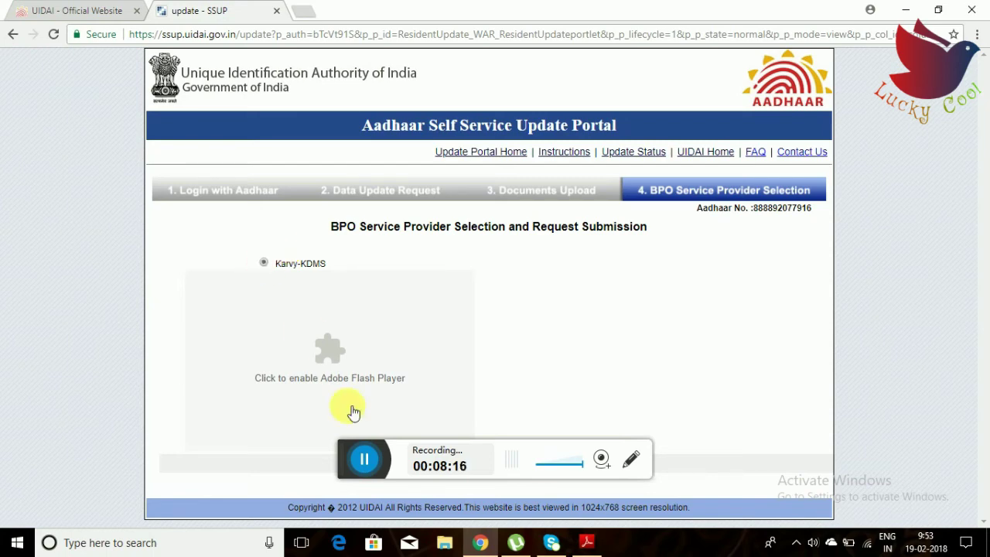
click(288, 383)
click(202, 113)
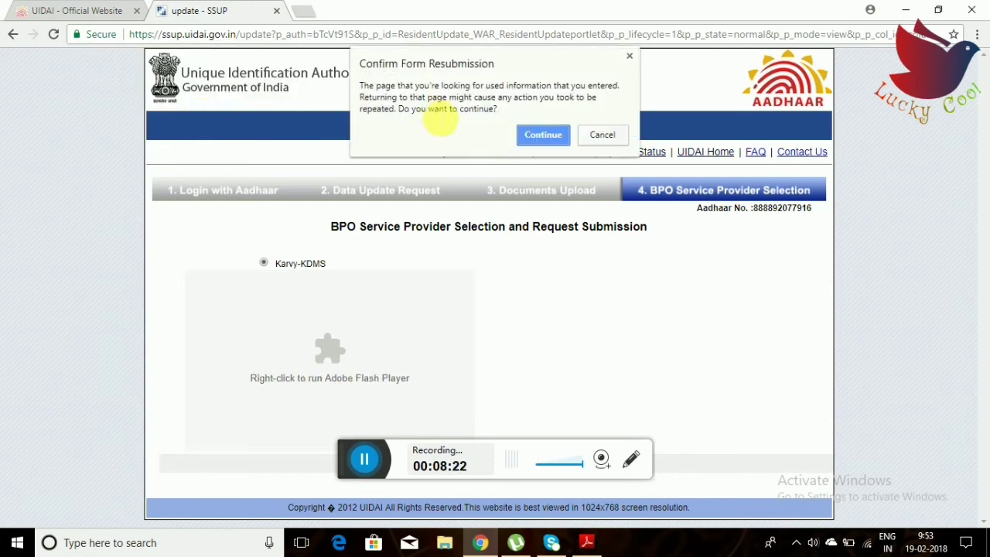
click(543, 136)
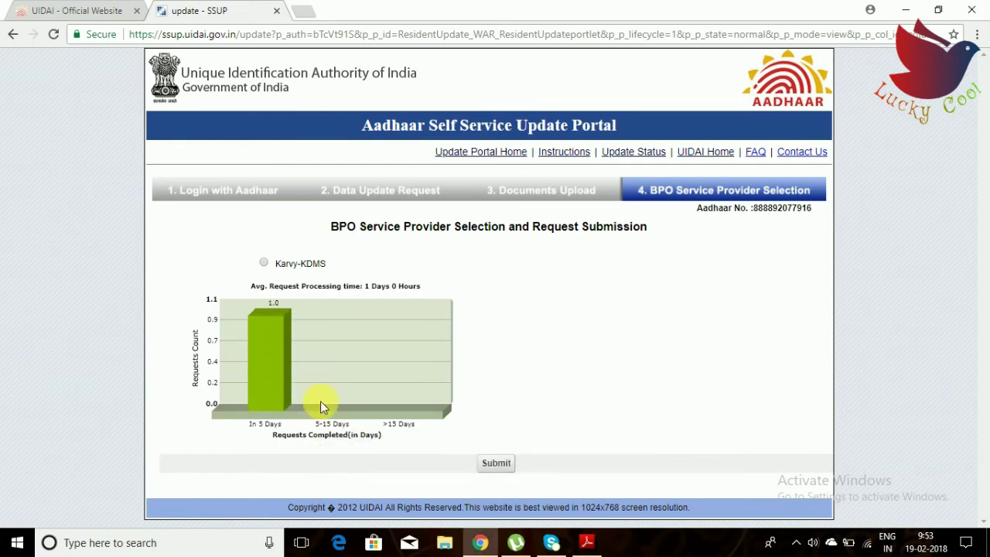
click(263, 264)
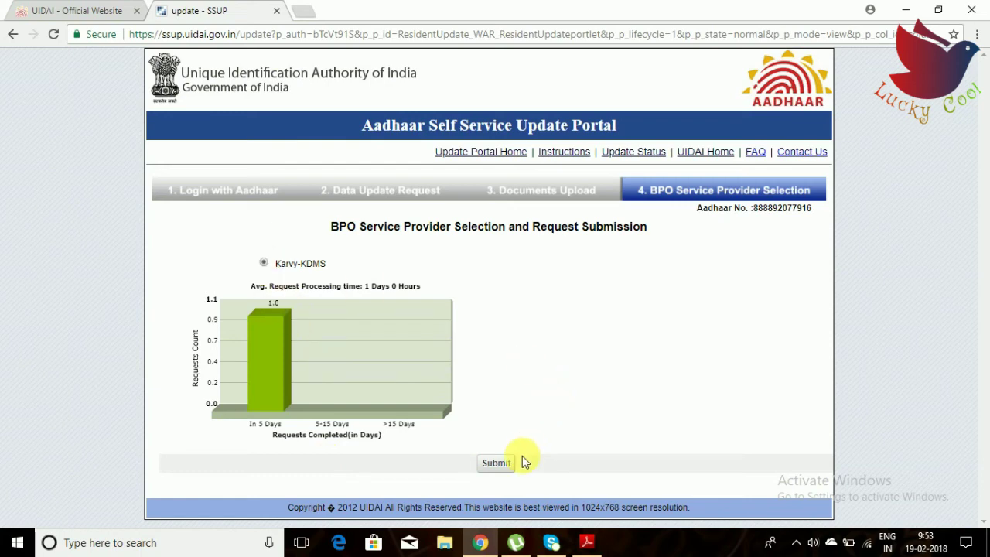
click(499, 466)
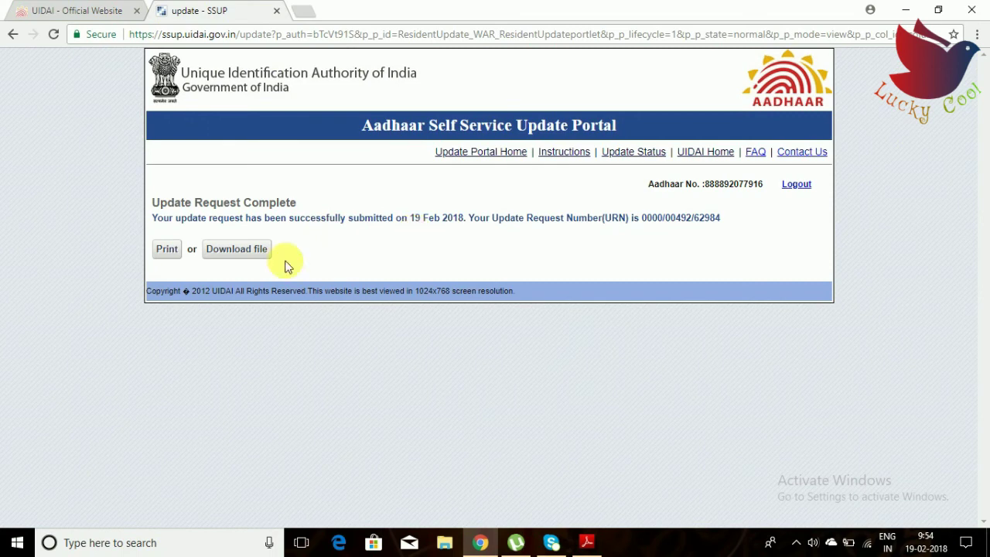
Download the acknowledgement file from the Update Request Complete page
click(243, 253)
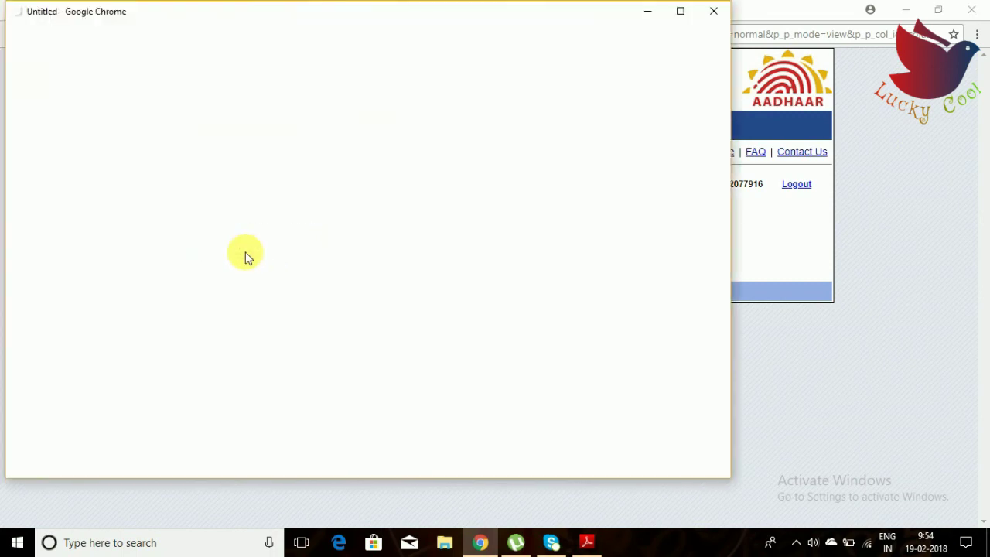